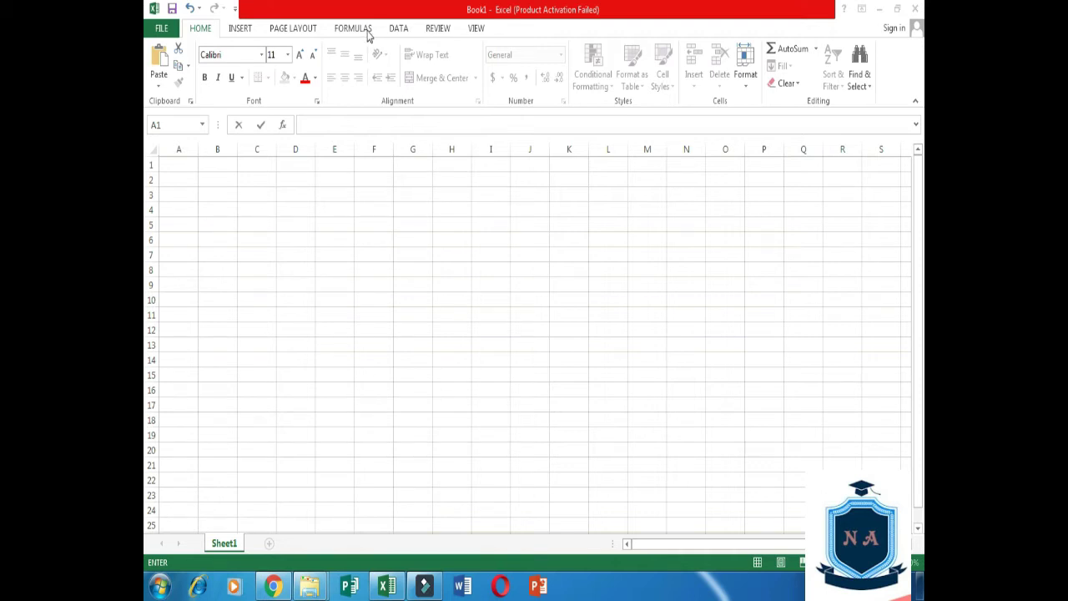
# Insert =GCD(34) into cell A1 from the Math & Trig function list
pyautogui.click(368, 32)
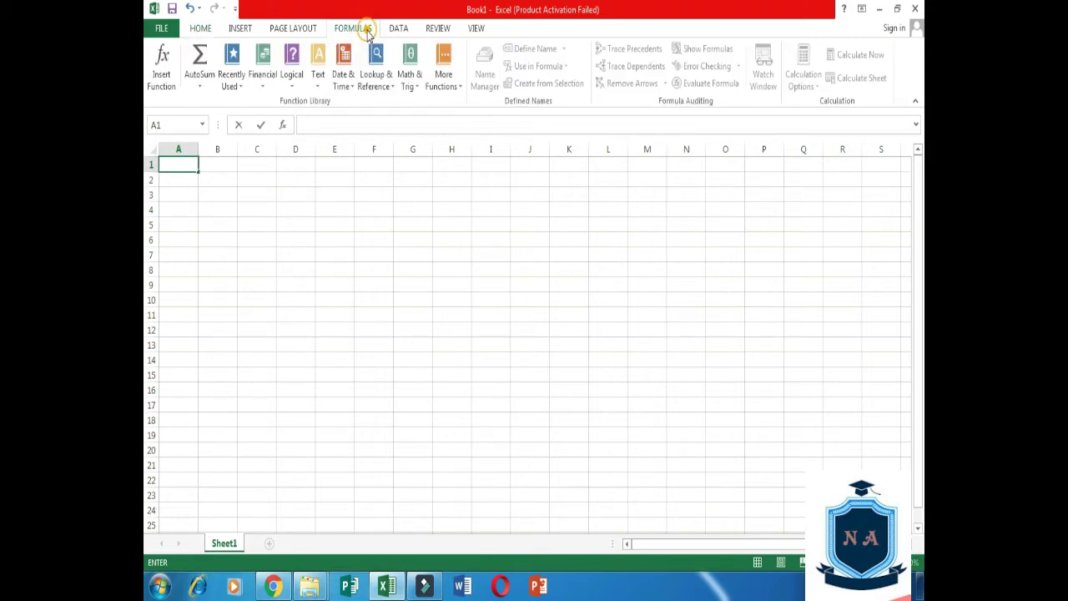
pyautogui.click(421, 94)
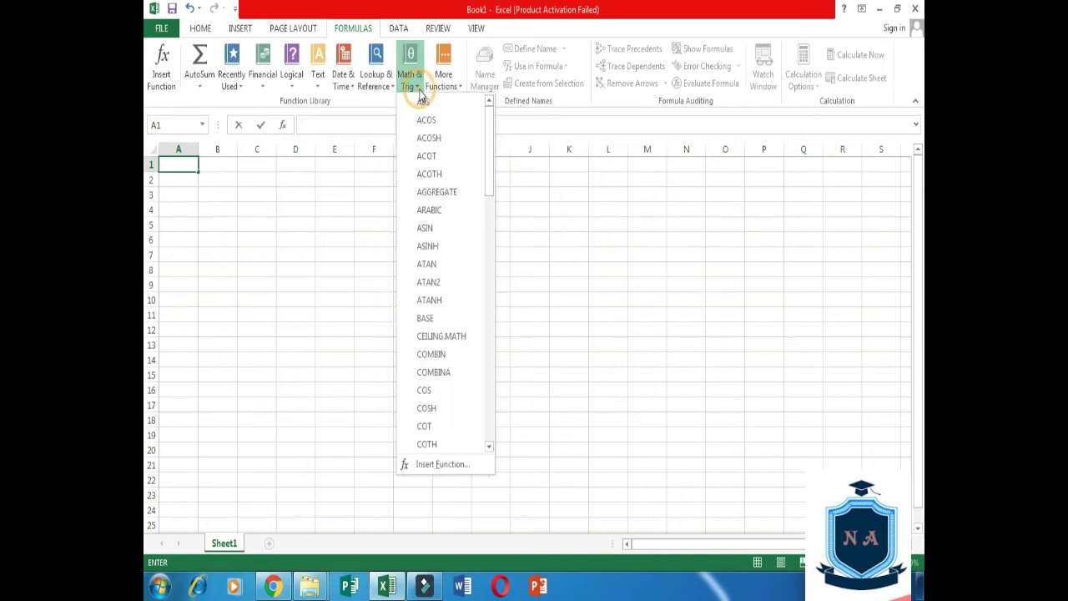
pyautogui.moveTo(488, 140); pyautogui.dragTo(491, 228)
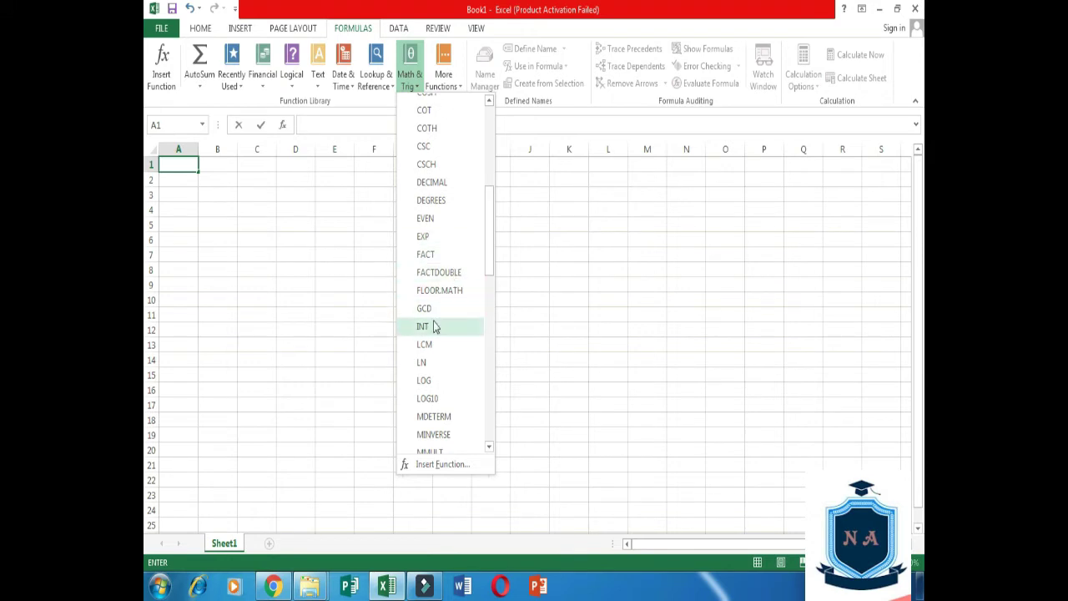
pyautogui.click(438, 318)
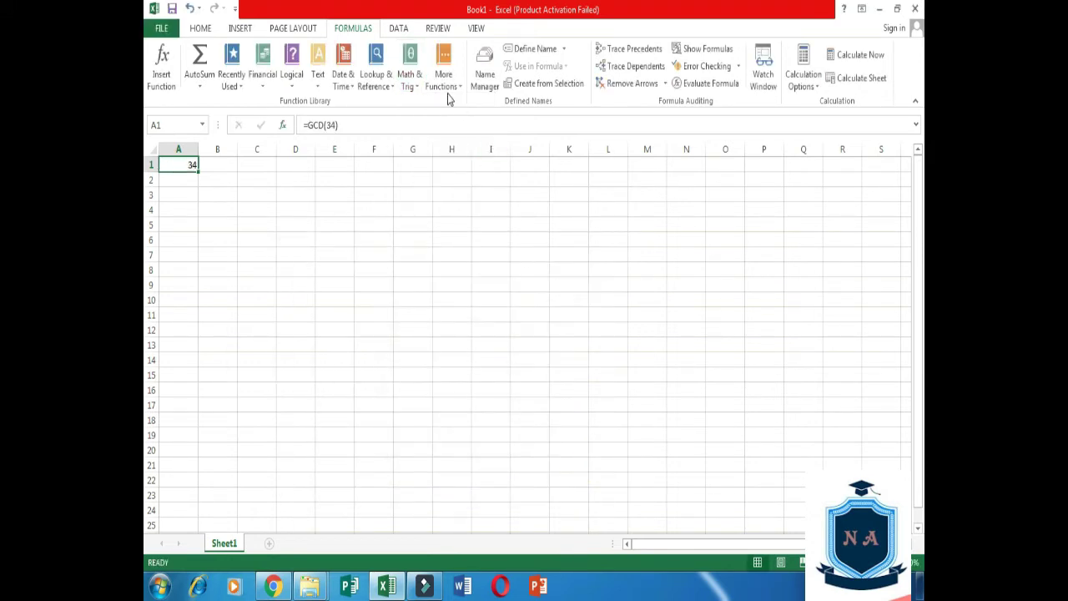
pyautogui.click(410, 79)
pyautogui.moveTo(494, 244); pyautogui.dragTo(498, 269)
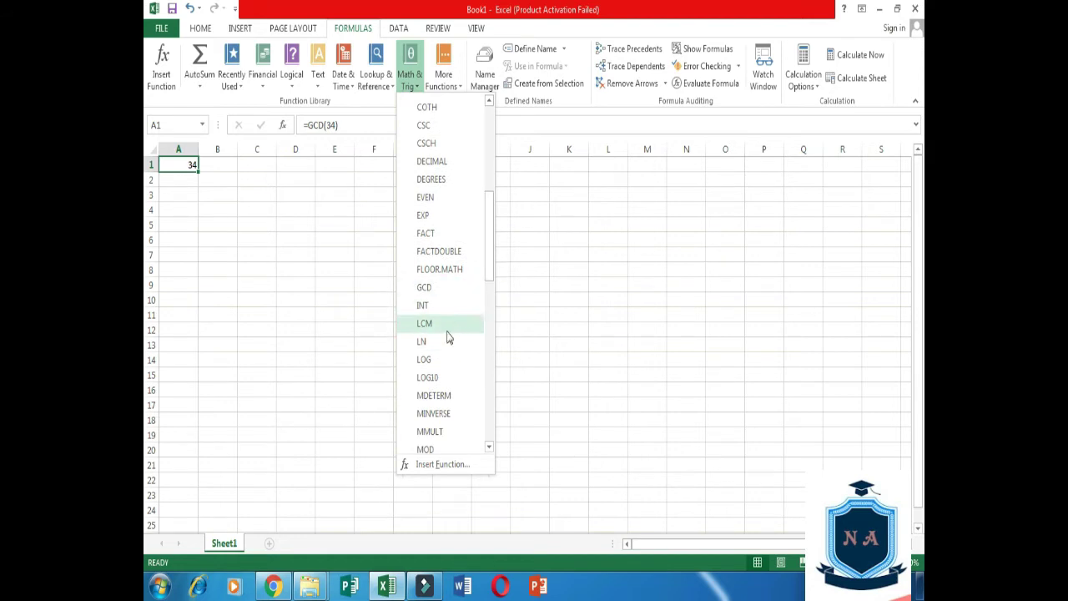
pyautogui.click(505, 311)
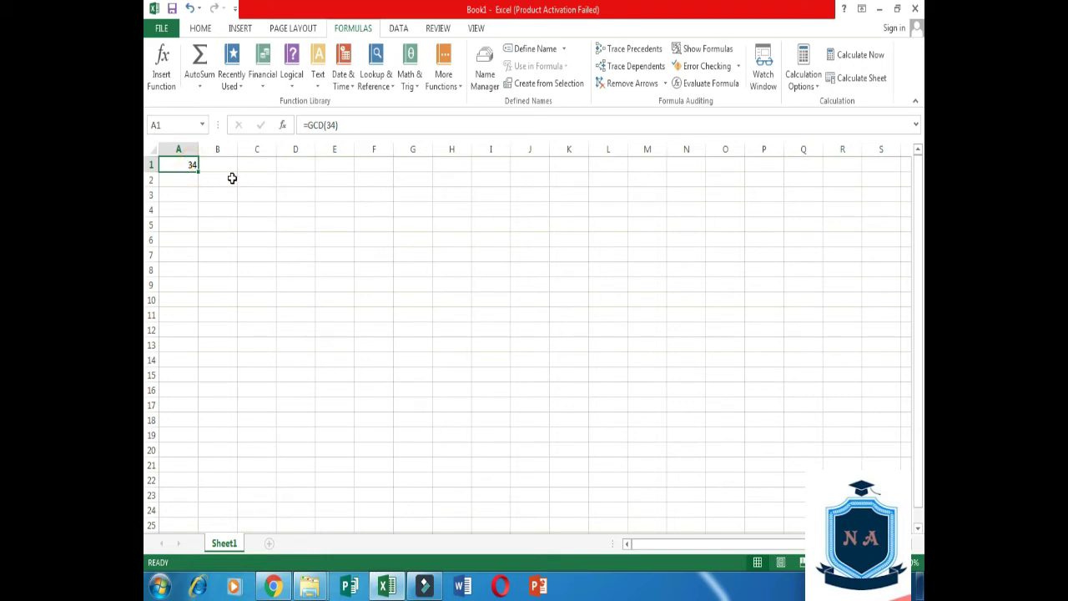
# Overwrite A1's formula with 34, then enter 59 in A2 and 60 in A3
pyautogui.press('BackSpace')
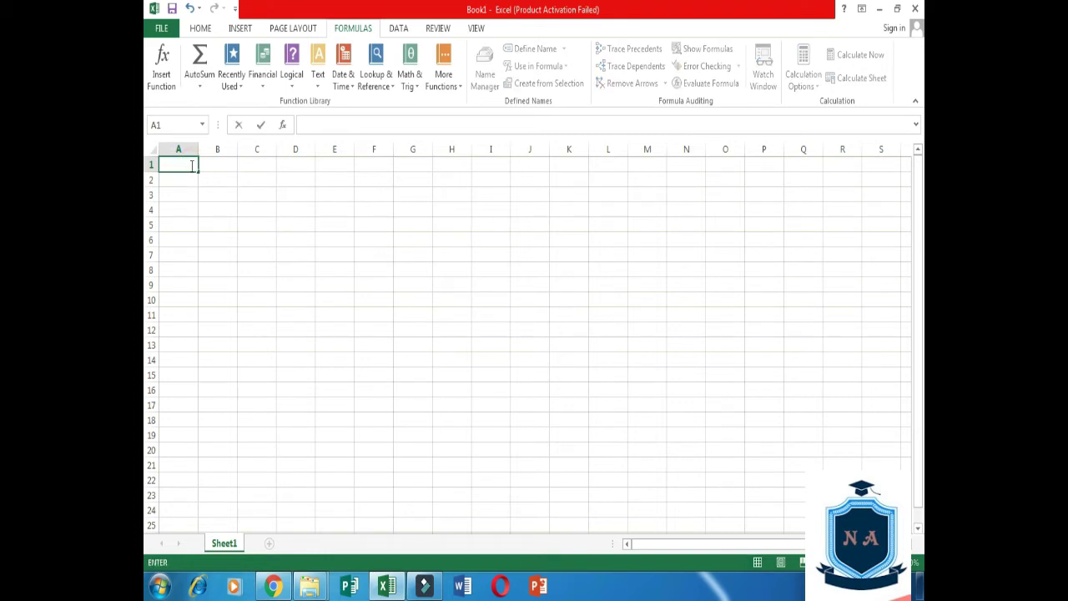
pyautogui.write('34')
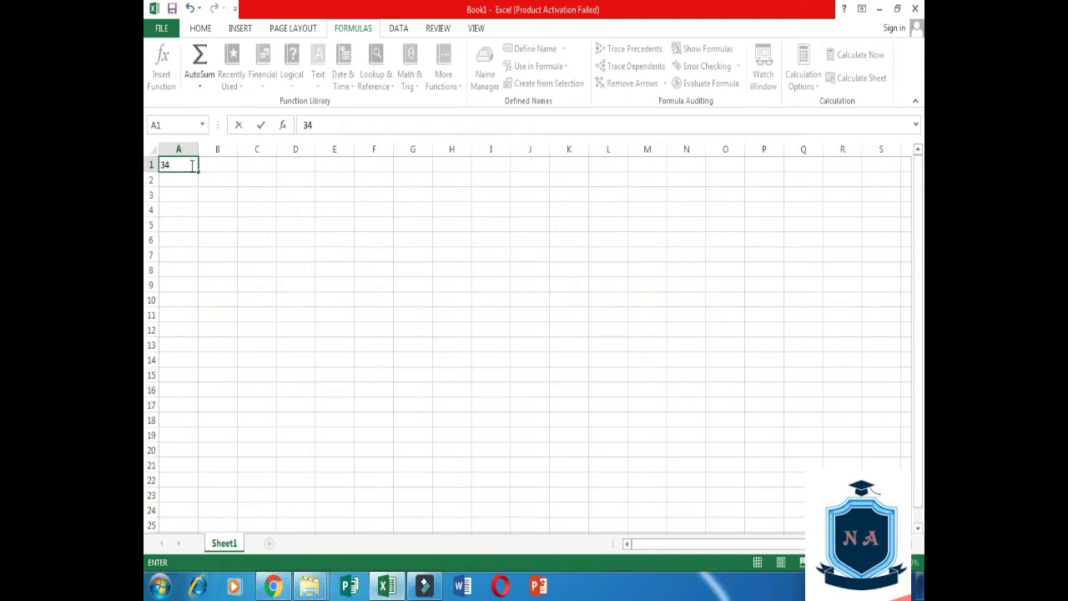
pyautogui.press('Escape')
pyautogui.press('Delete')
pyautogui.press('Return')
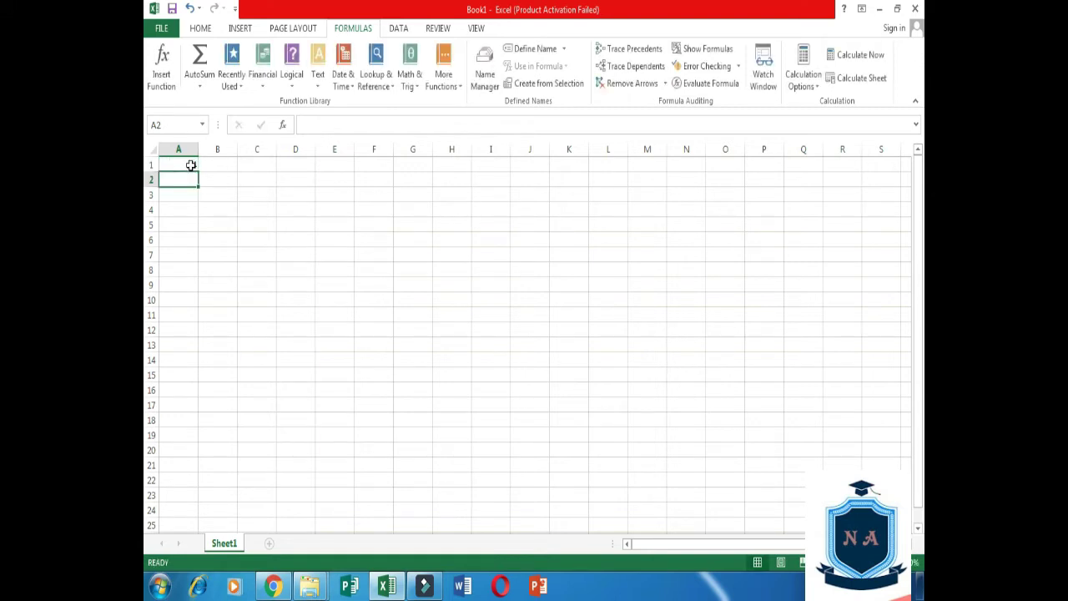
pyautogui.write('59')
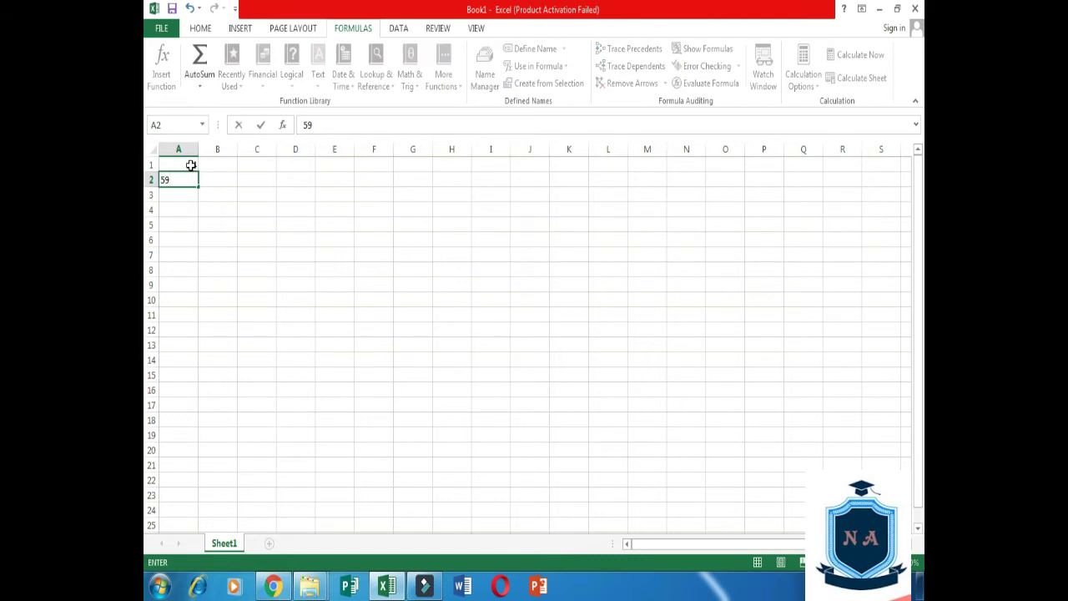
pyautogui.press('Return')
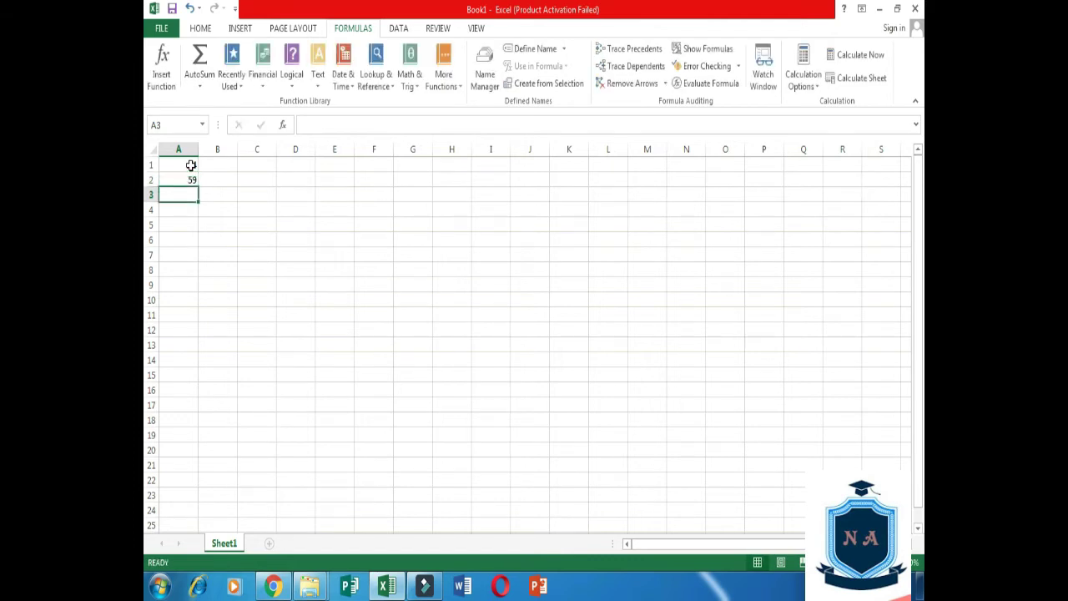
pyautogui.write('60')
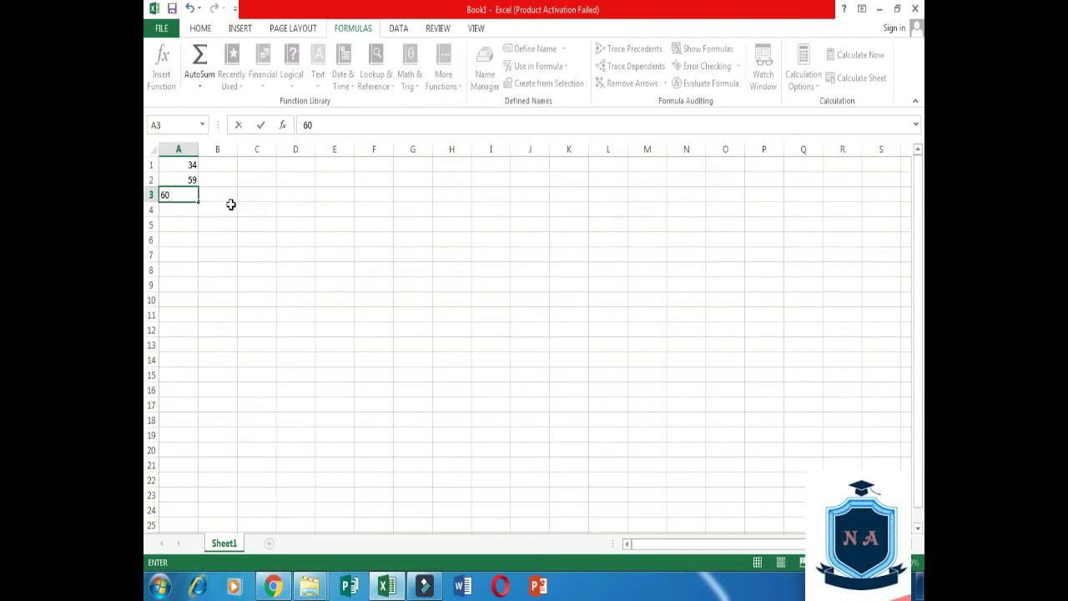
pyautogui.press('Return')
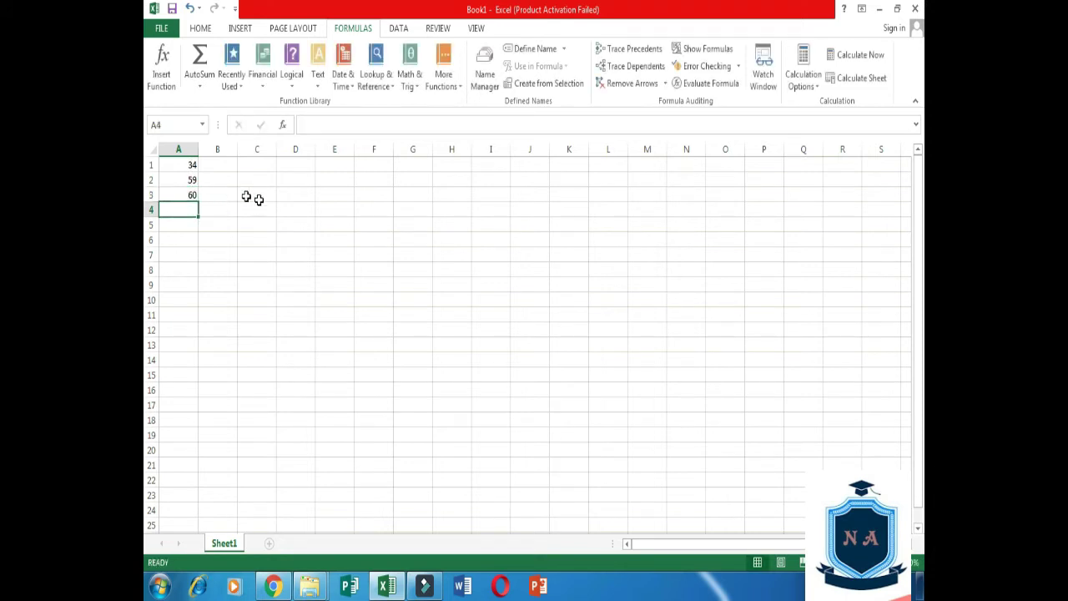
# Enter =GCD(A1,A2,A3) in cell A4 using A1, A2 and A3 as the three number arguments
pyautogui.click(408, 84)
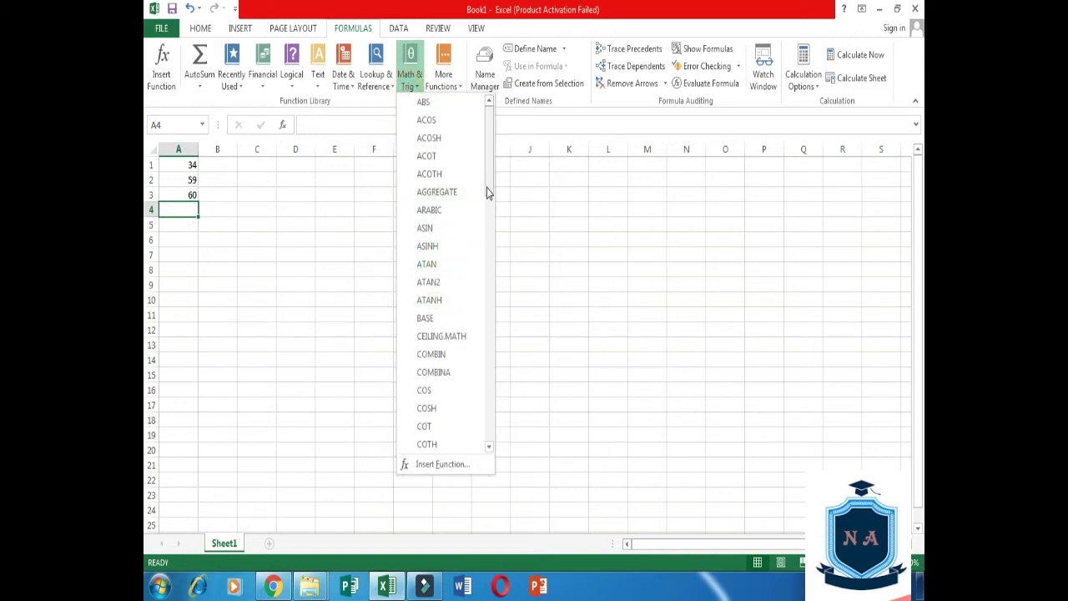
pyautogui.moveTo(488, 193); pyautogui.dragTo(493, 268)
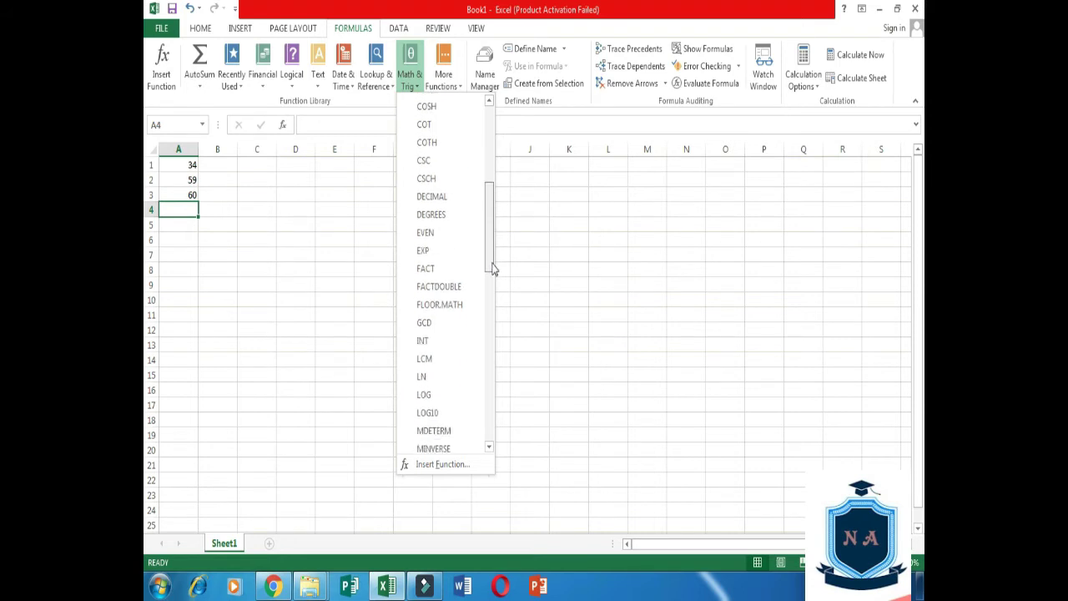
pyautogui.click(446, 299)
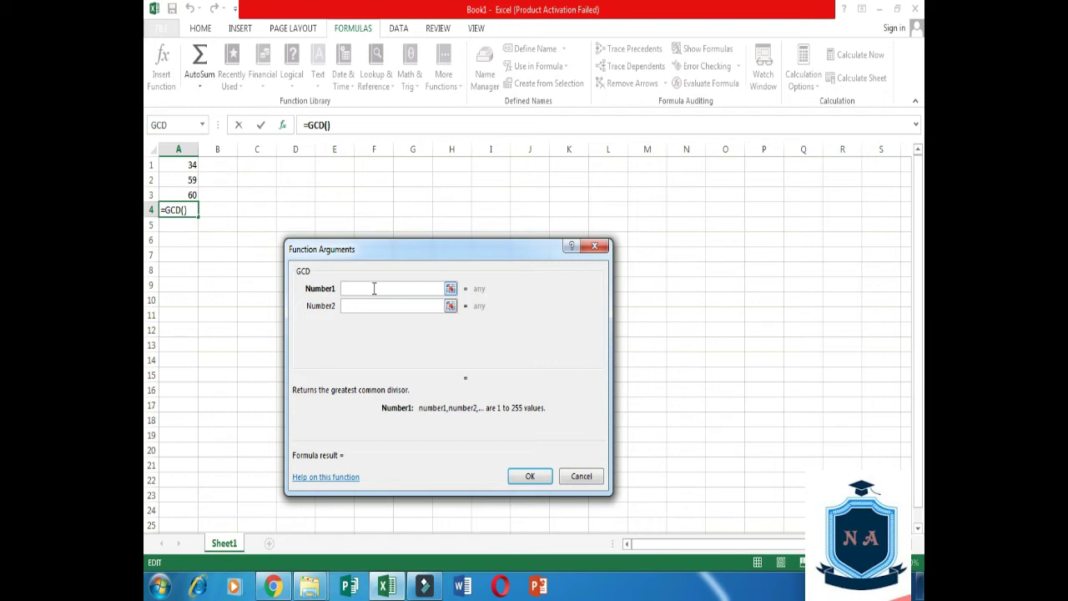
pyautogui.write('A')
pyautogui.write('1')
pyautogui.click(378, 305)
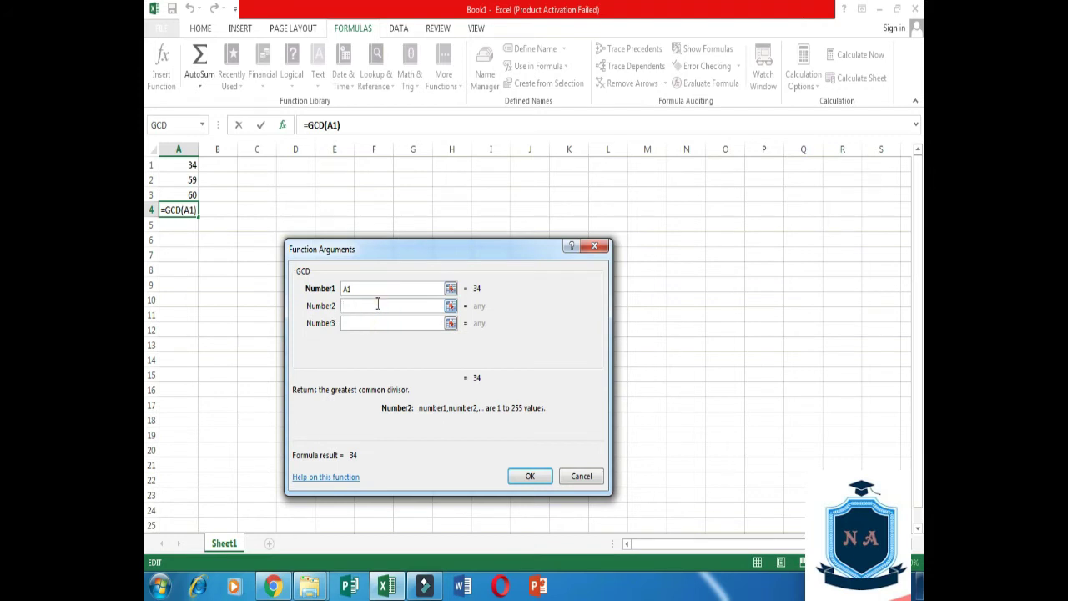
pyautogui.write('A')
pyautogui.write('2')
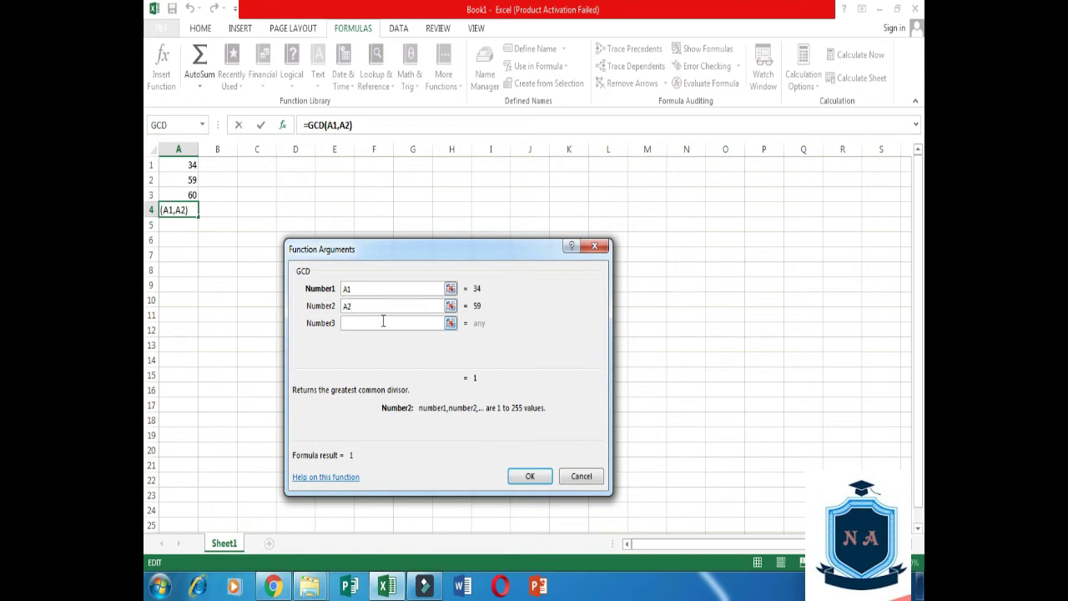
pyautogui.click(382, 322)
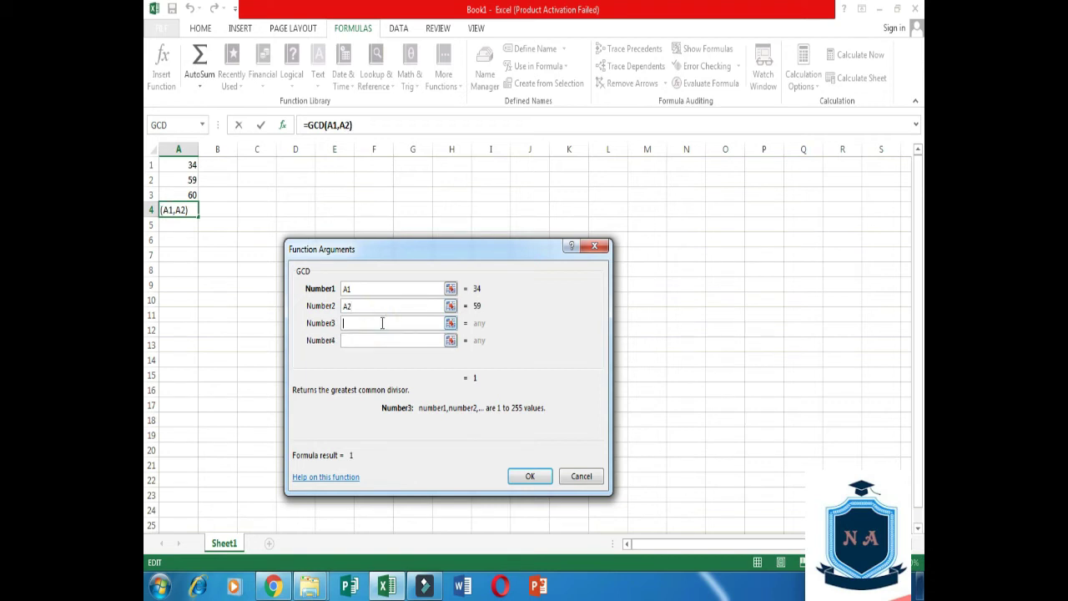
pyautogui.write('A3')
pyautogui.click(528, 476)
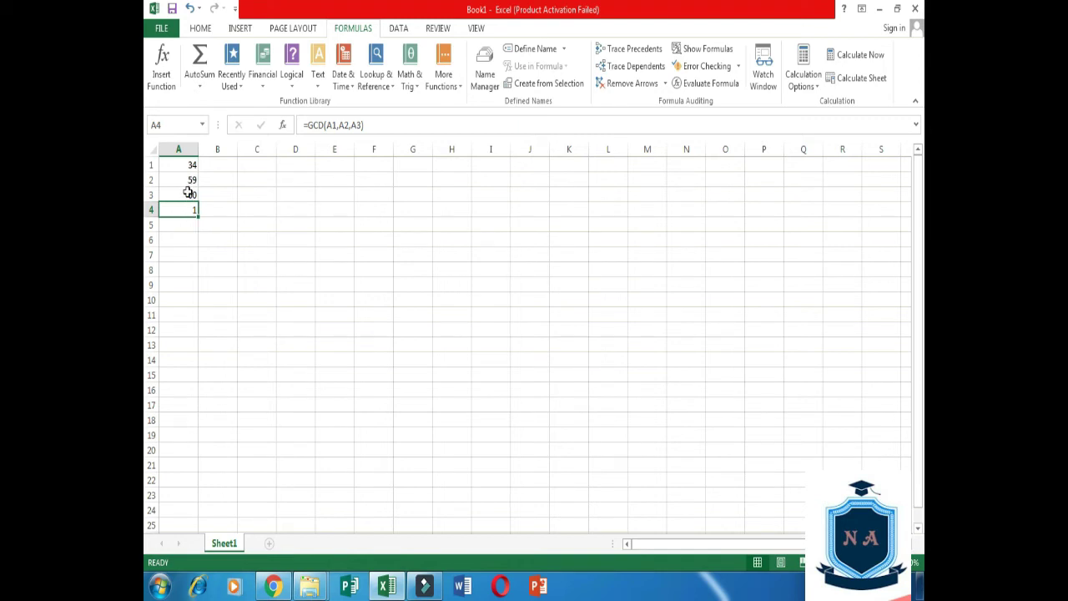
# Change A3 to 36 and inspect A2, A3 and the GCD formula in A4
pyautogui.click(188, 193)
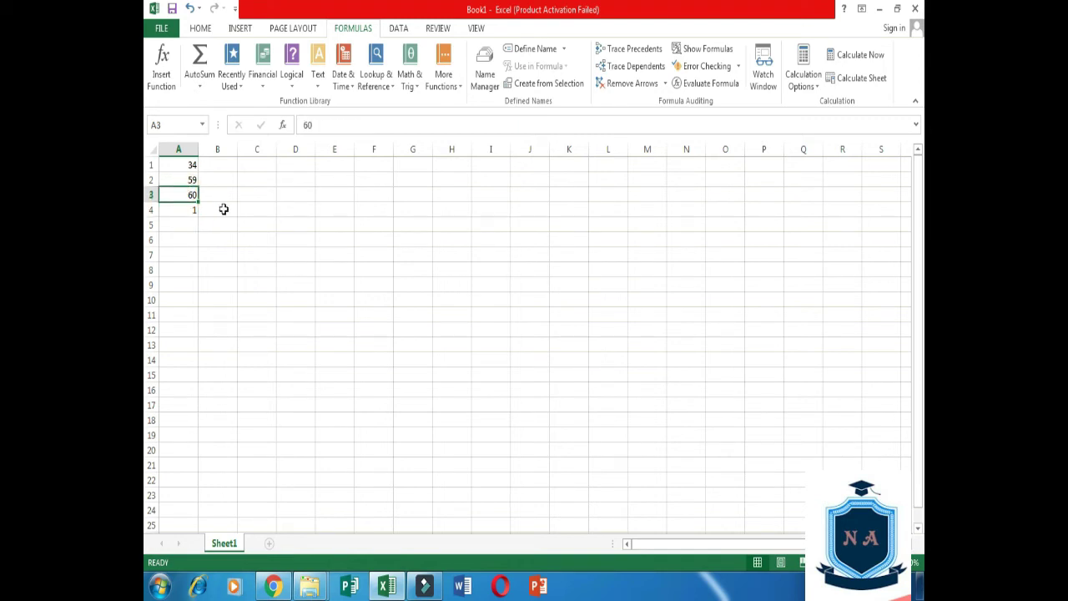
pyautogui.write('36')
pyautogui.press('Return')
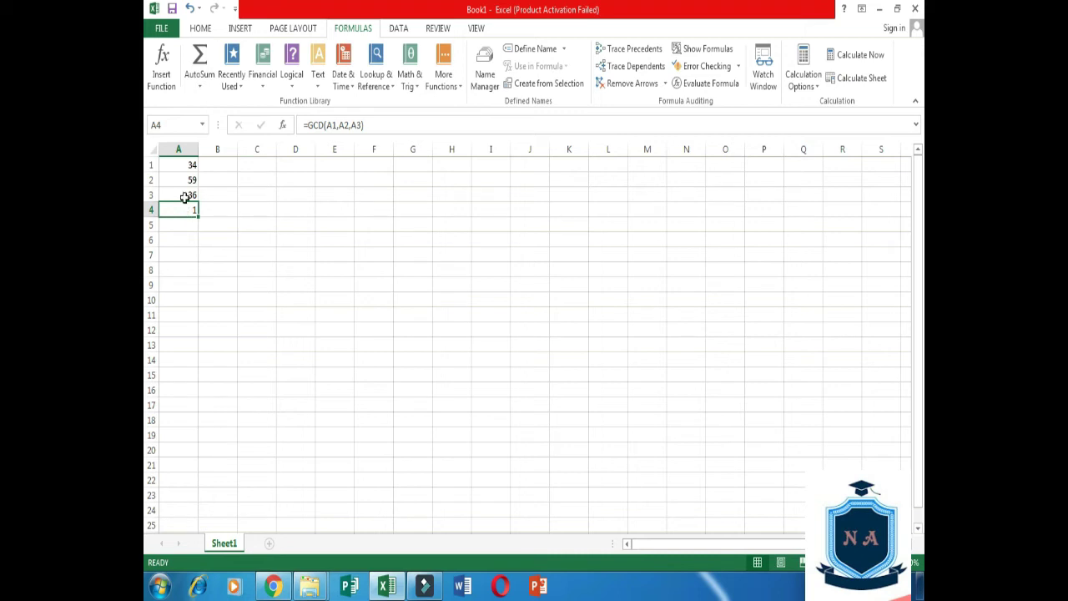
pyautogui.click(184, 181)
pyautogui.write('99')
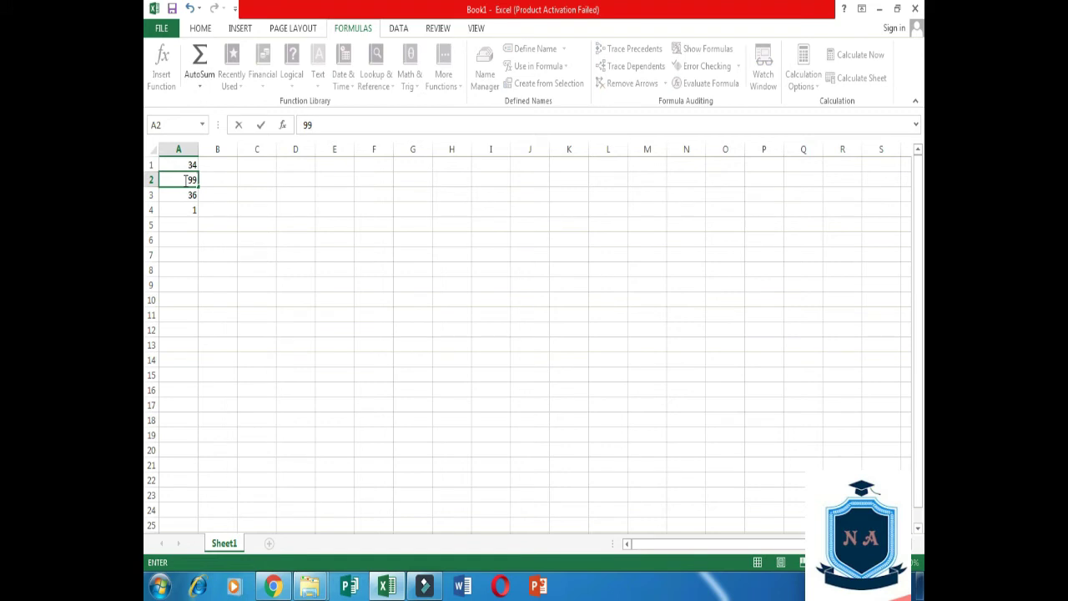
pyautogui.press('Down')
pyautogui.click(191, 208)
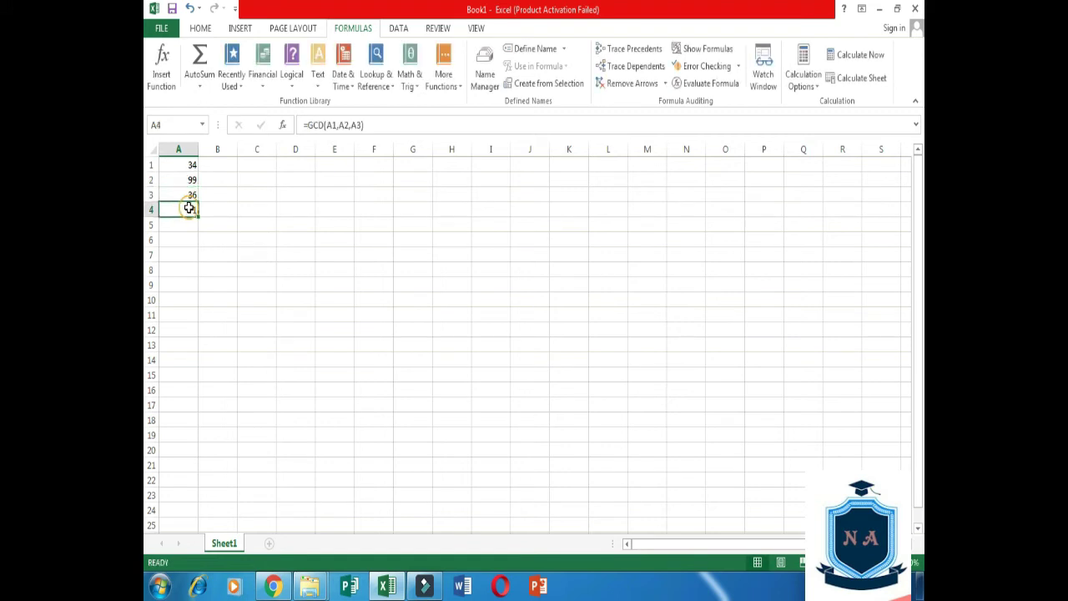
# Set A2 to 56 and A3 to 60 so the GCD in A4 updates
pyautogui.click(190, 177)
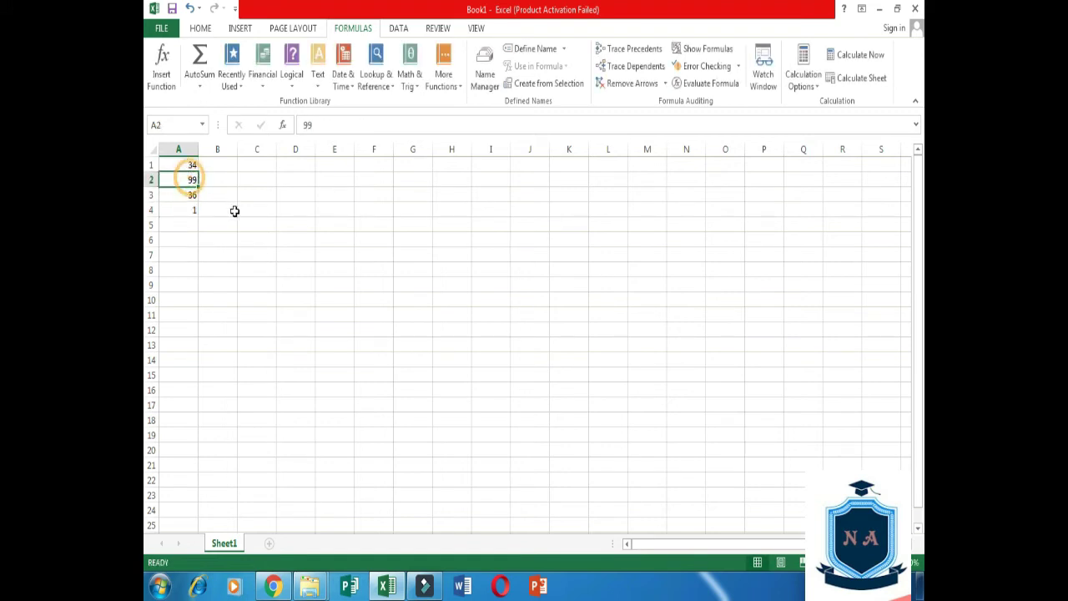
pyautogui.write('56')
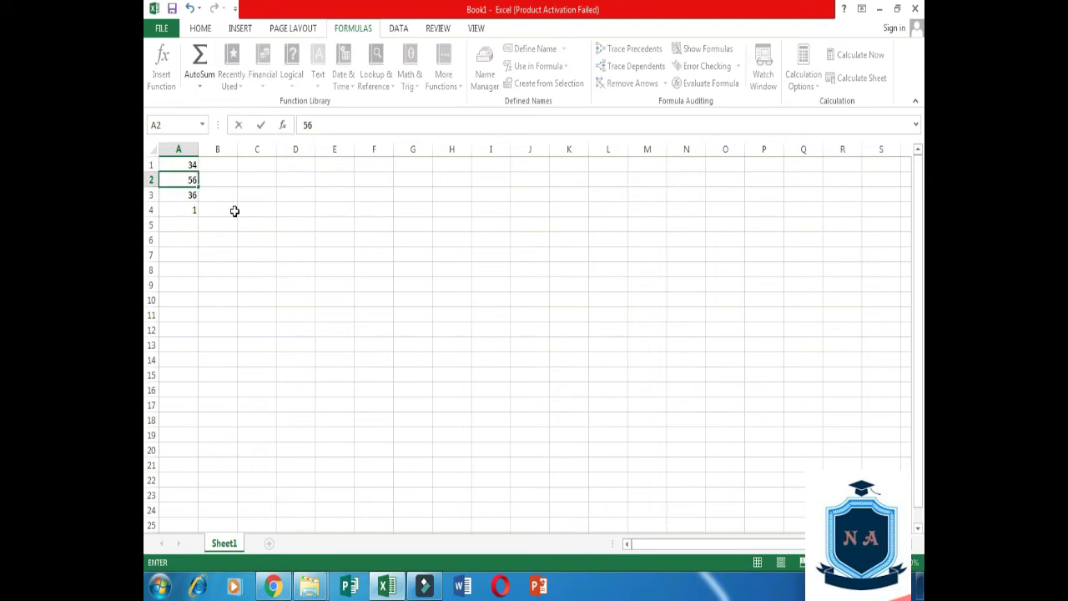
pyautogui.press('Return')
pyautogui.write('6')
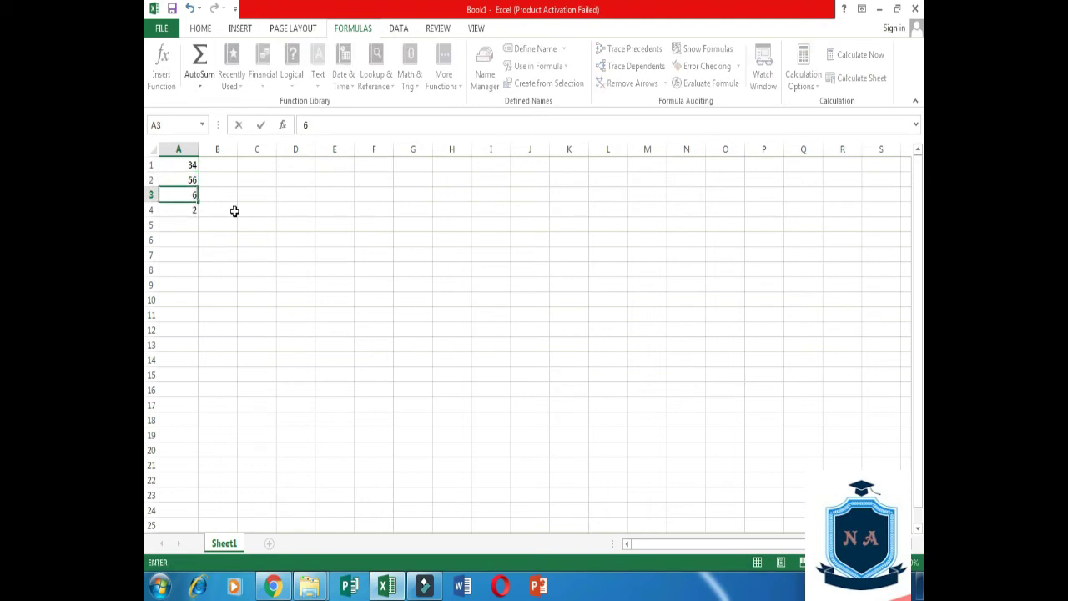
pyautogui.write('0')
pyautogui.press('Return')
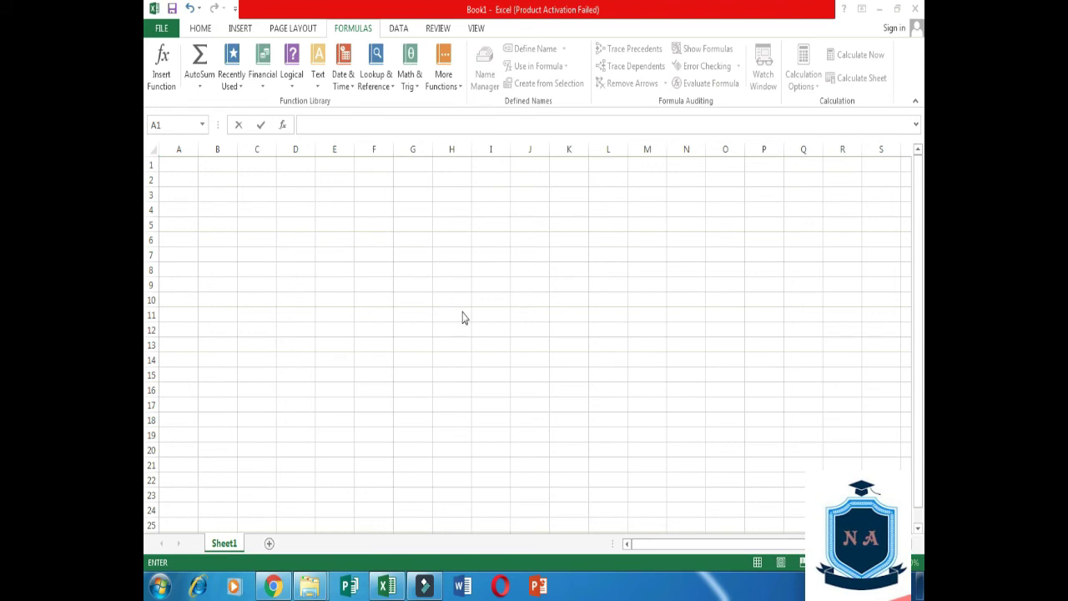
# Type 2 into A1, 4 into A2 and 3 into A3
pyautogui.click(187, 166)
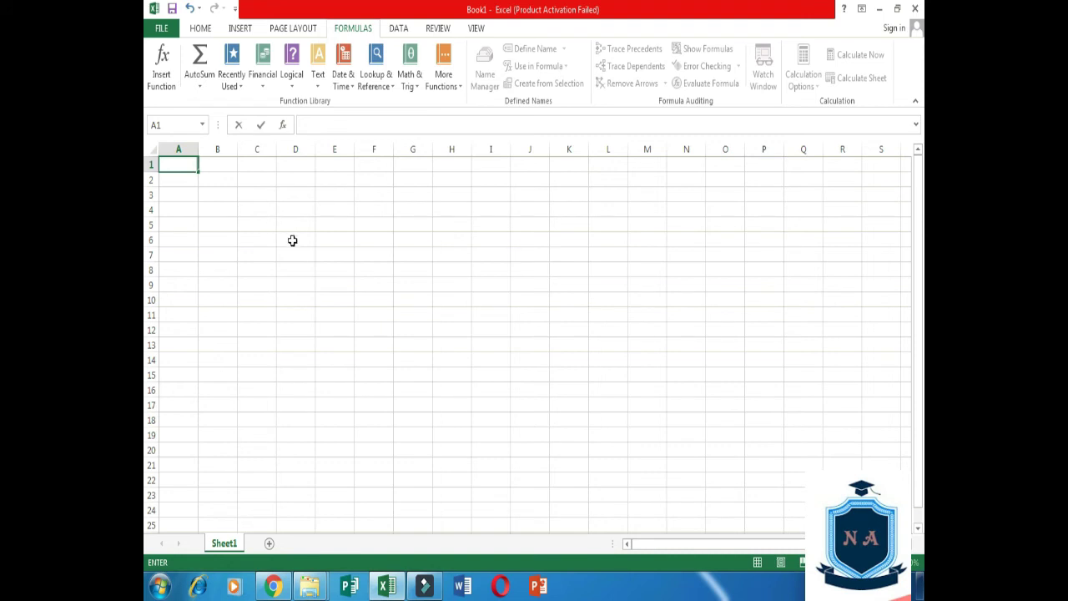
pyautogui.write('2')
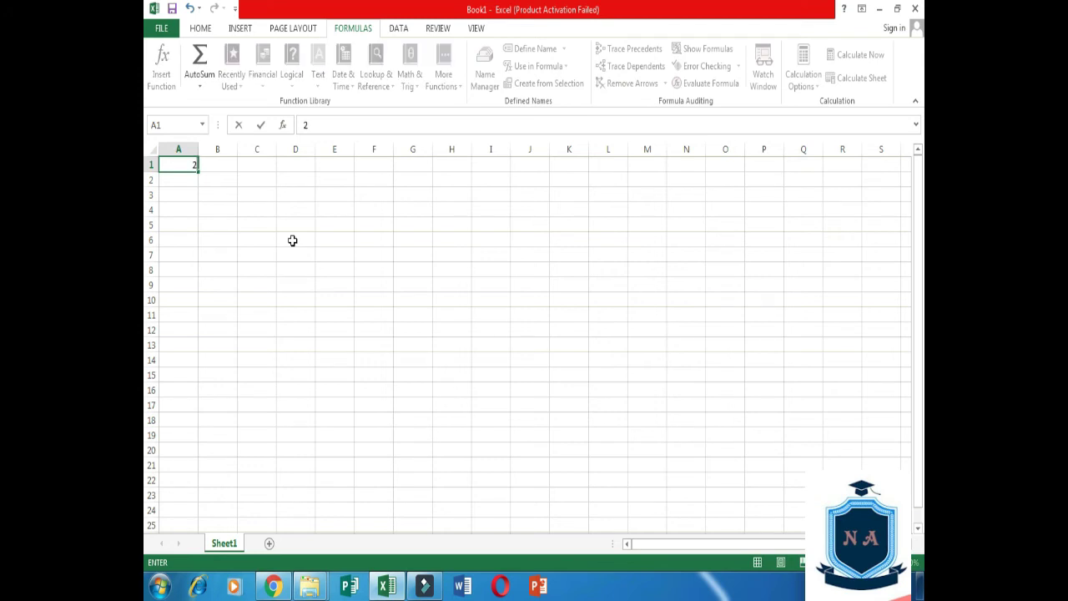
pyautogui.press('Return')
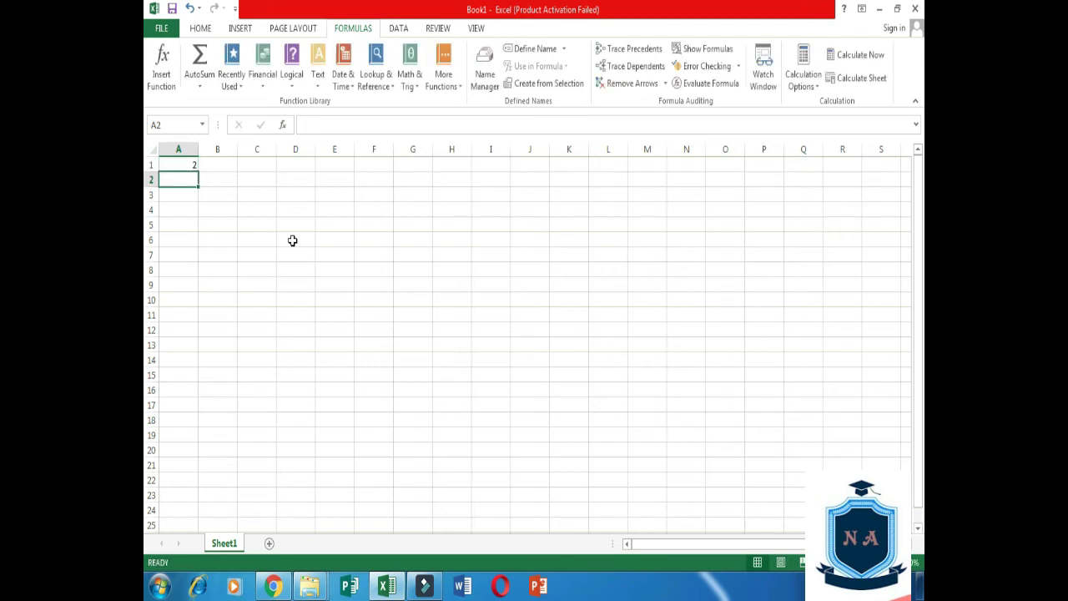
pyautogui.write('4')
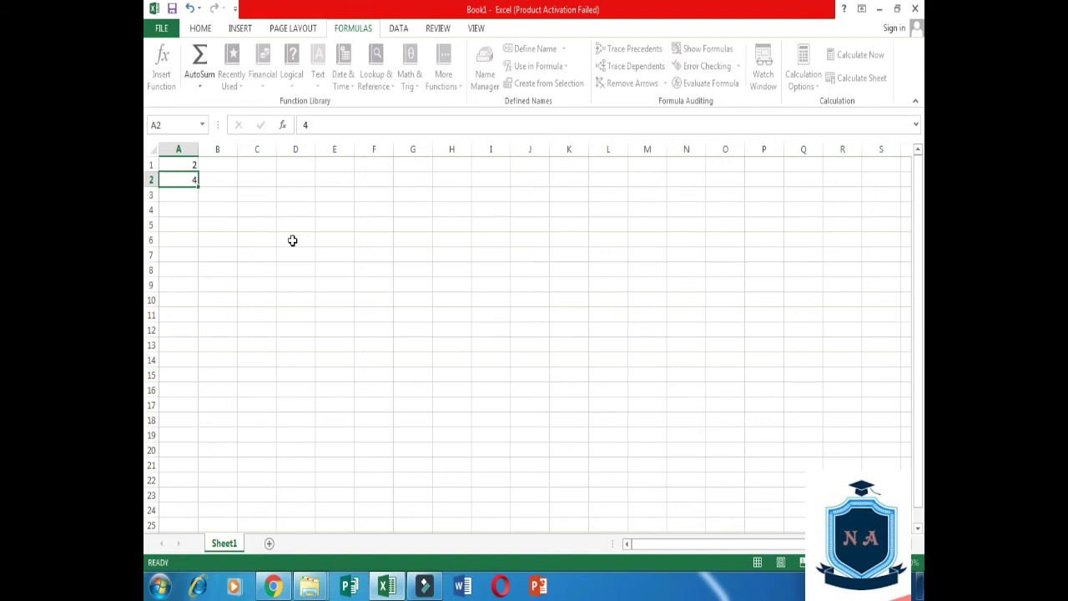
pyautogui.press('Return')
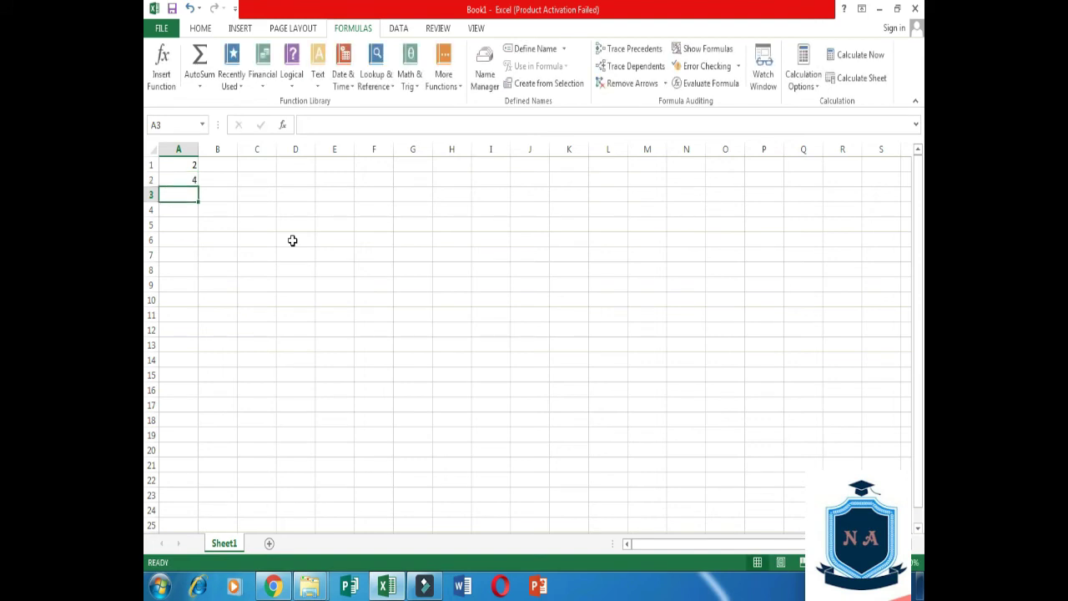
pyautogui.write('3')
pyautogui.press('Return')
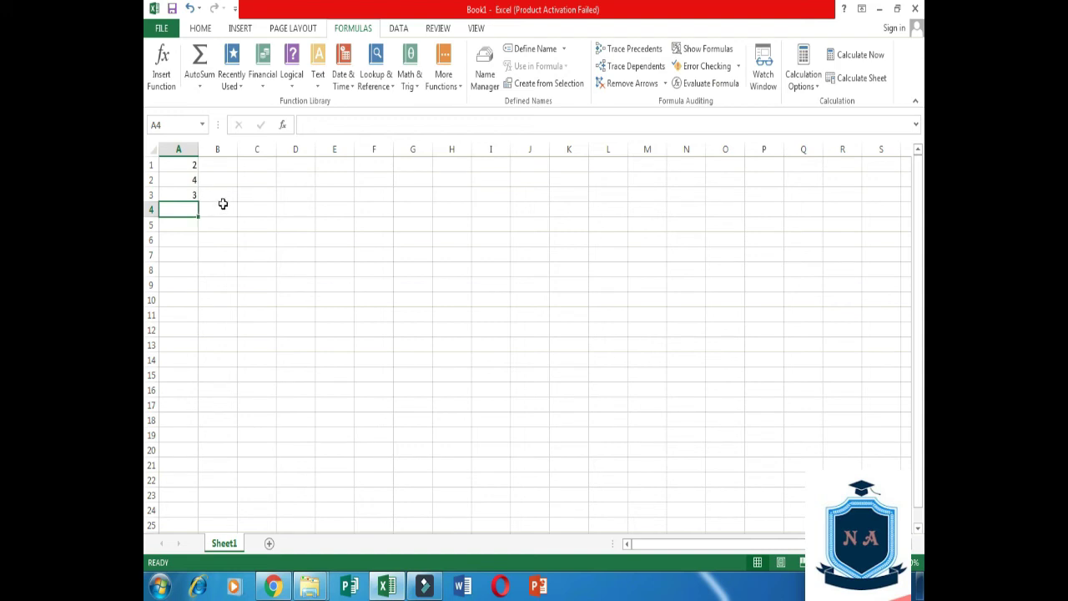
# Enter =LCM(A1,A2,A3) in cell A4, with A1, A2 and A3 as its number arguments
pyautogui.click(416, 90)
pyautogui.moveTo(487, 143); pyautogui.dragTo(498, 232)
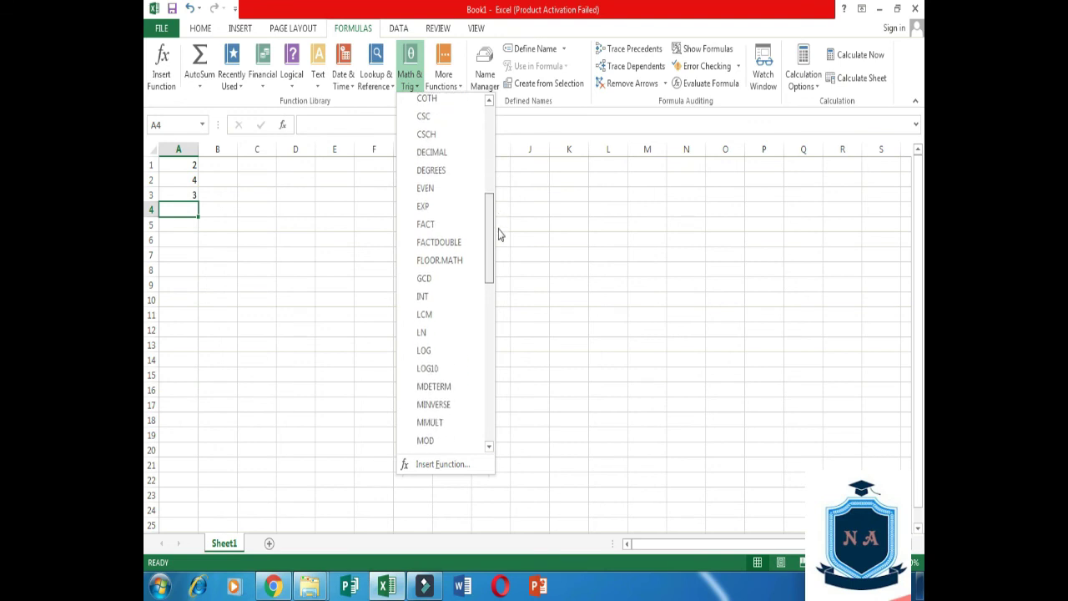
pyautogui.click(449, 313)
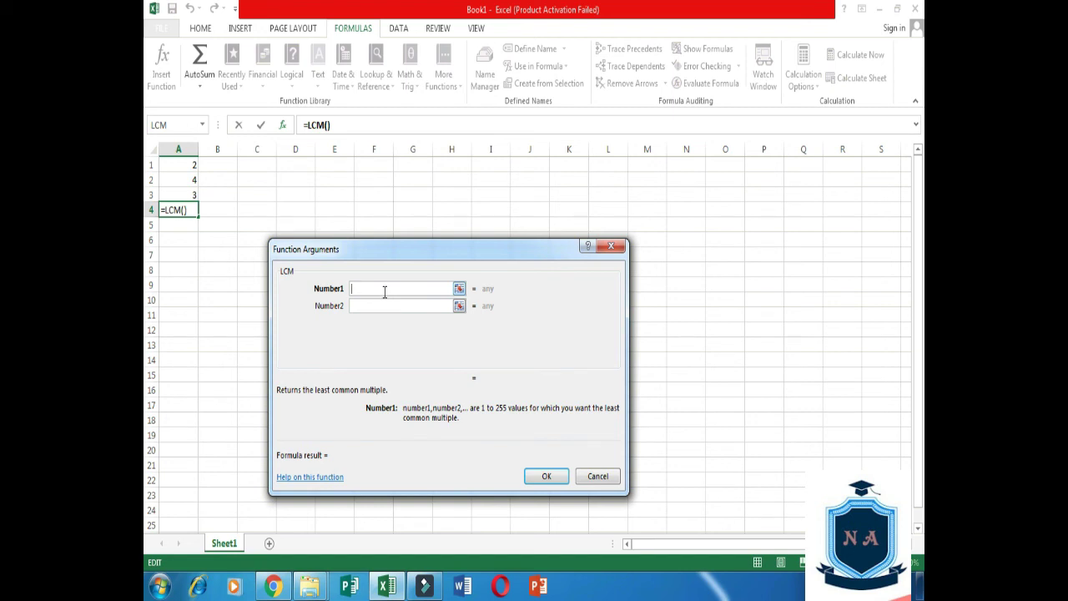
pyautogui.write('A')
pyautogui.write('1')
pyautogui.click(386, 306)
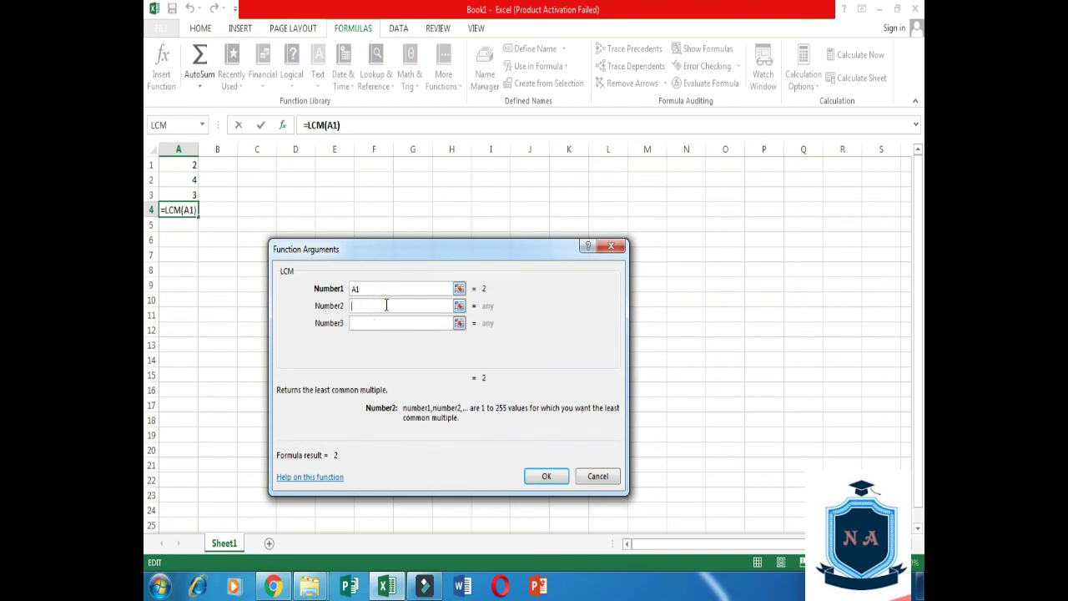
pyautogui.write('A')
pyautogui.write('2')
pyautogui.click(387, 323)
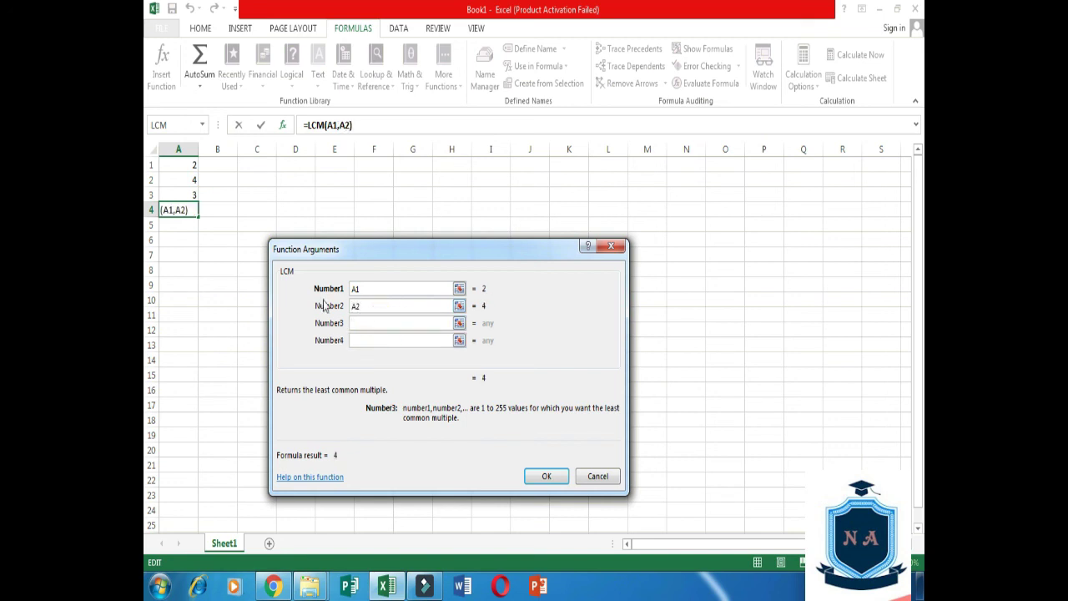
pyautogui.write('A')
pyautogui.write('3')
pyautogui.click(547, 476)
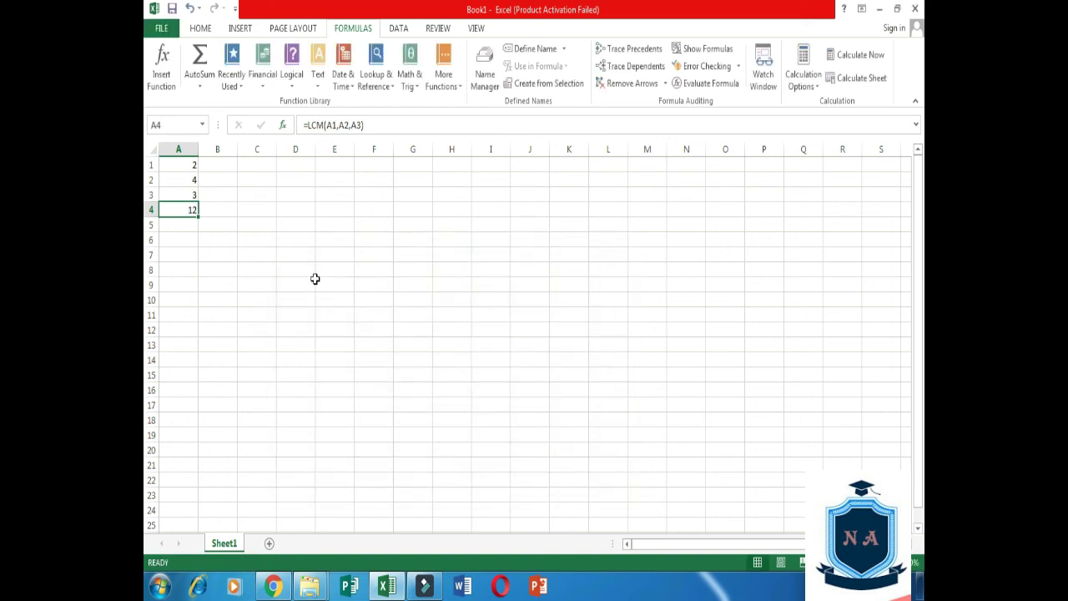